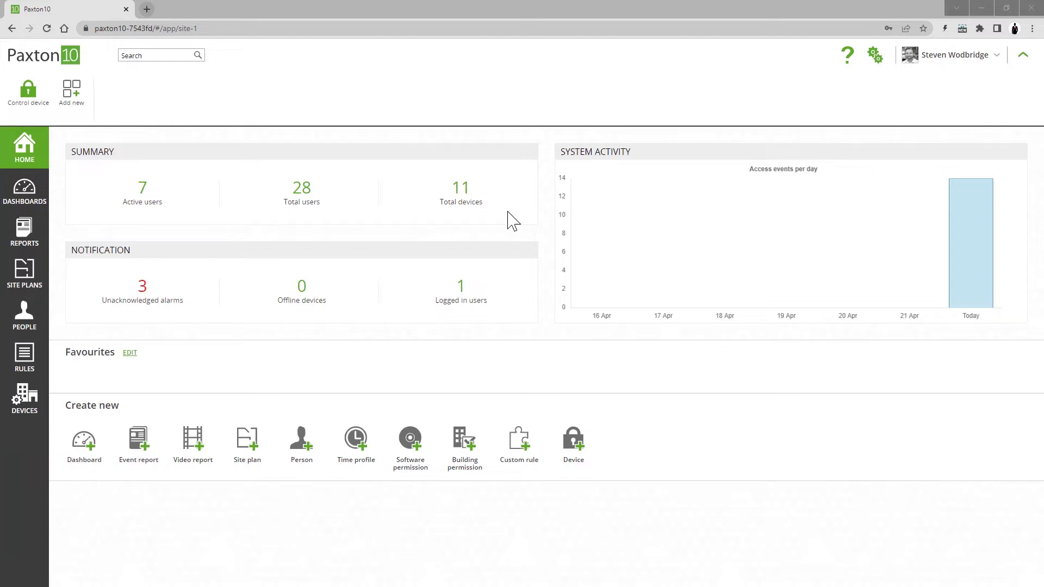
Step: Create a new event report filtered to the Paxton people group, leaving the device, time and event type filters unset
click(28, 247)
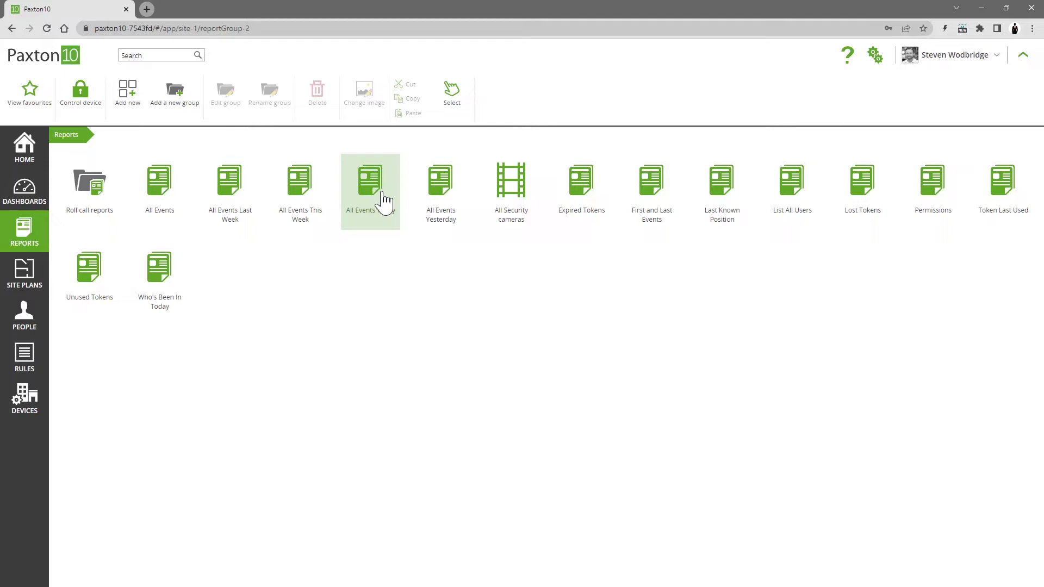
click(131, 100)
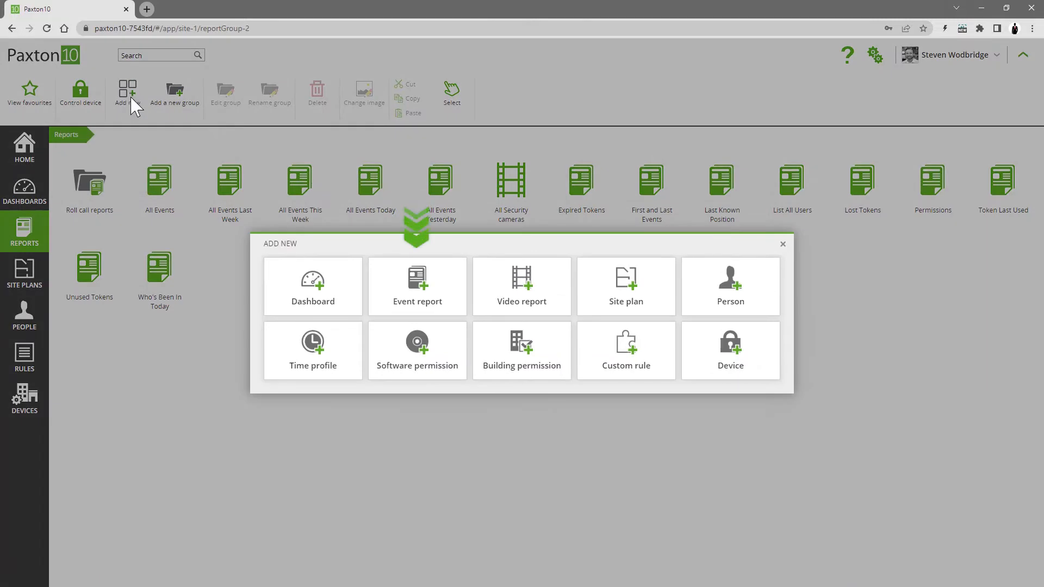
click(390, 293)
click(339, 254)
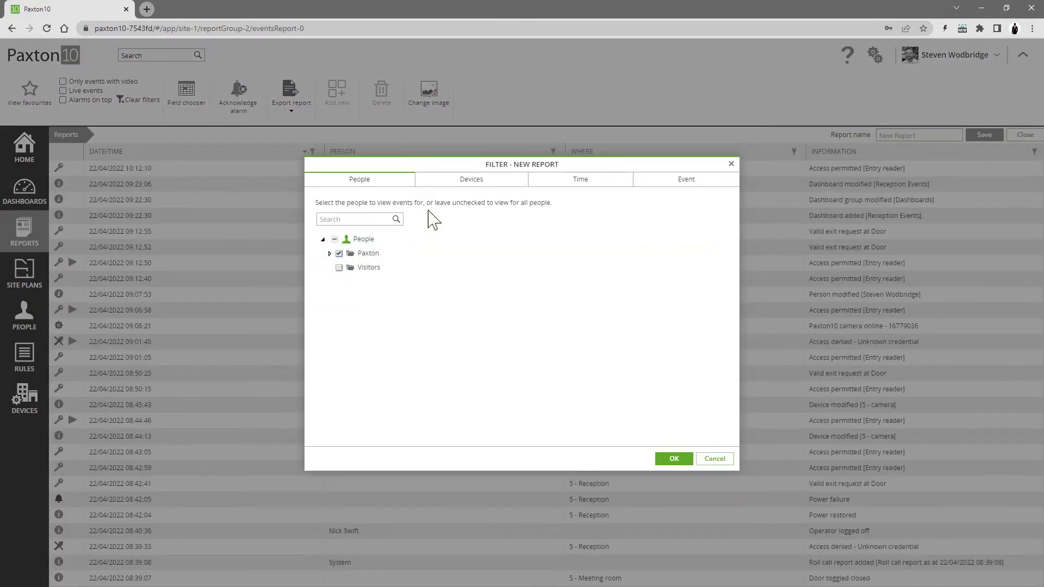
click(462, 182)
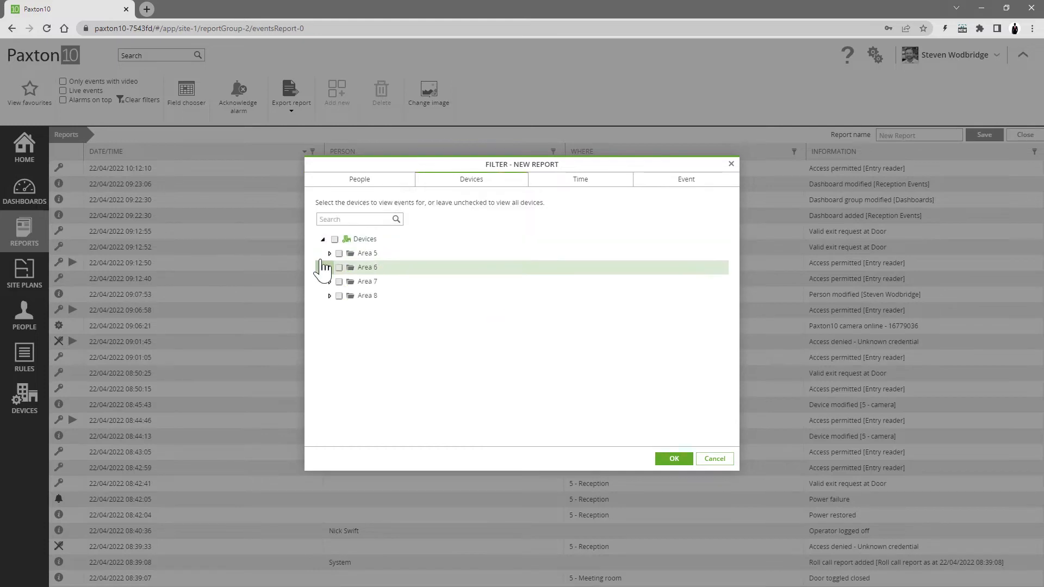
click(583, 197)
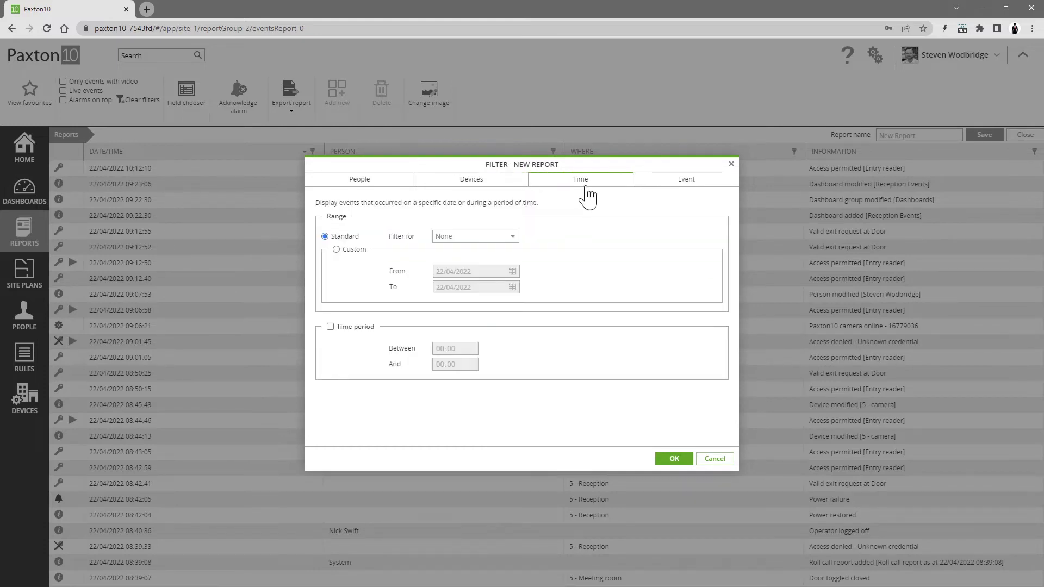
click(681, 187)
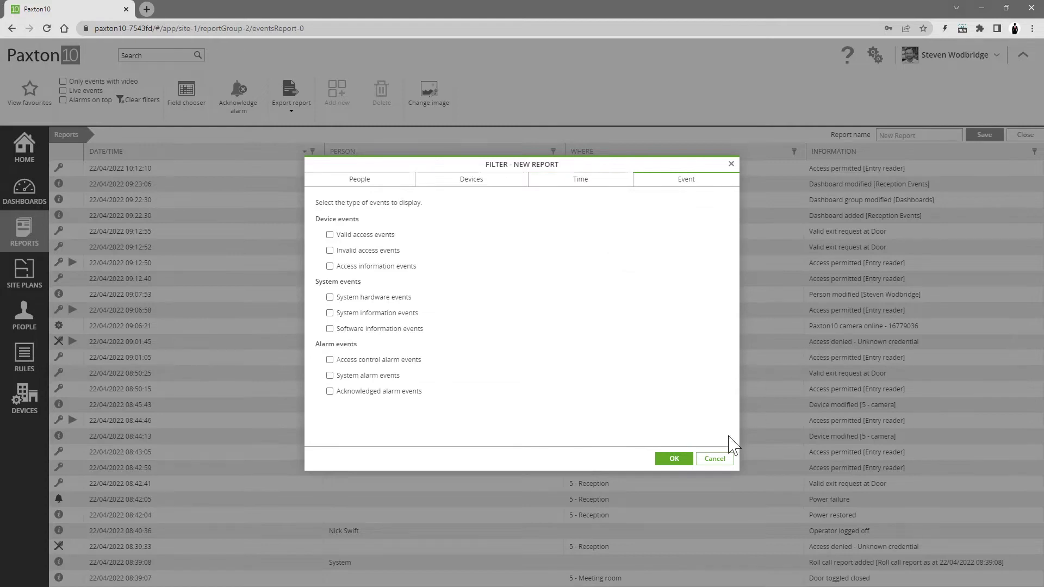
click(674, 460)
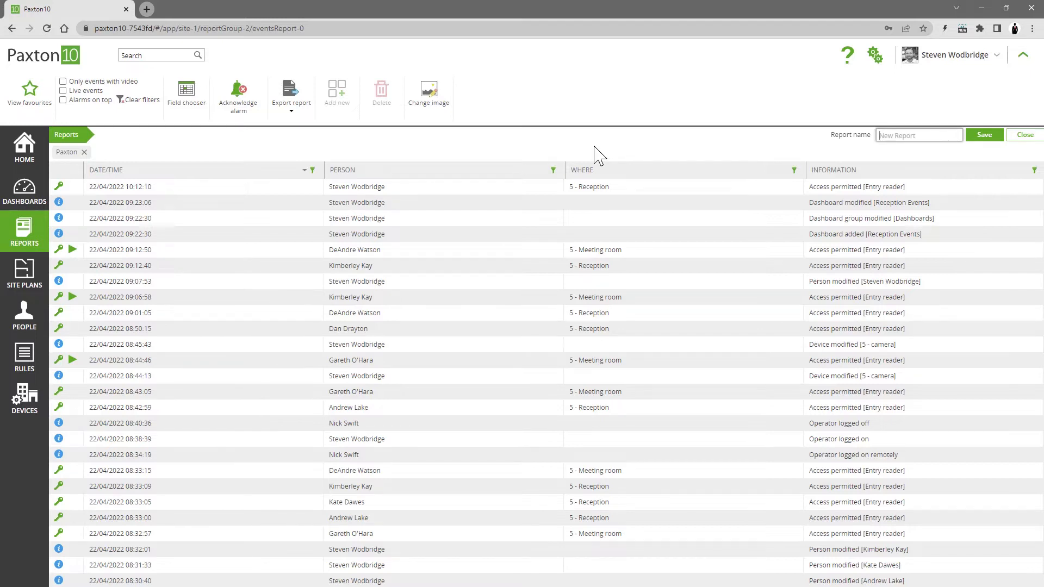
Step: Sort the report by person in ascending and descending order, and return it to newest-first date/time order
click(427, 180)
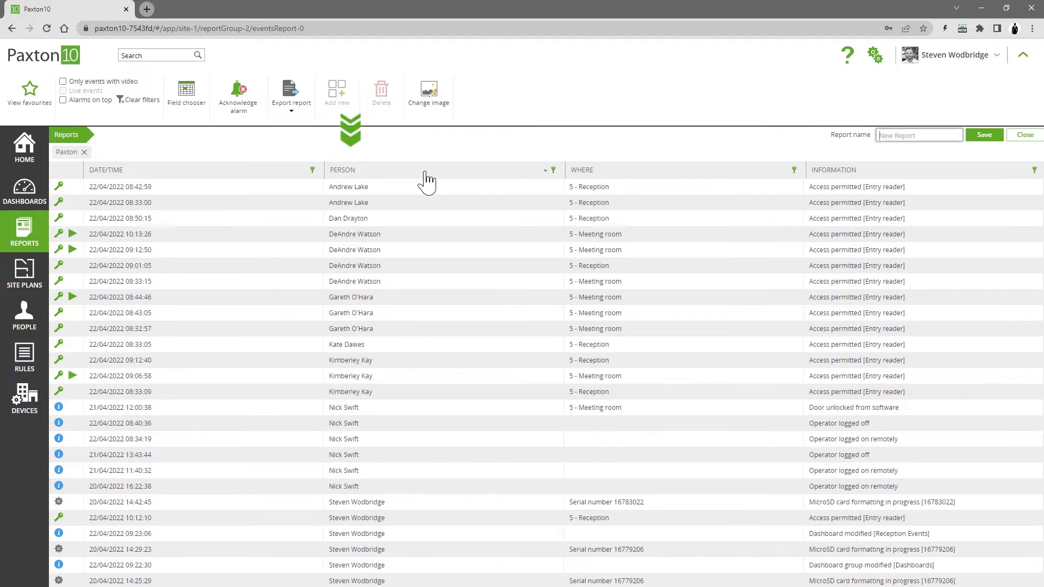
click(427, 180)
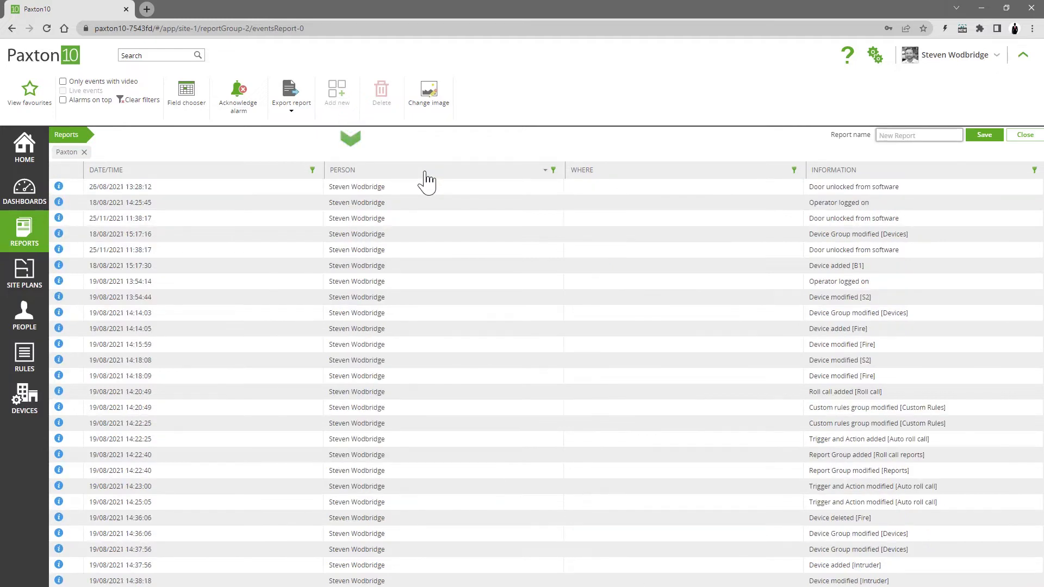
click(278, 179)
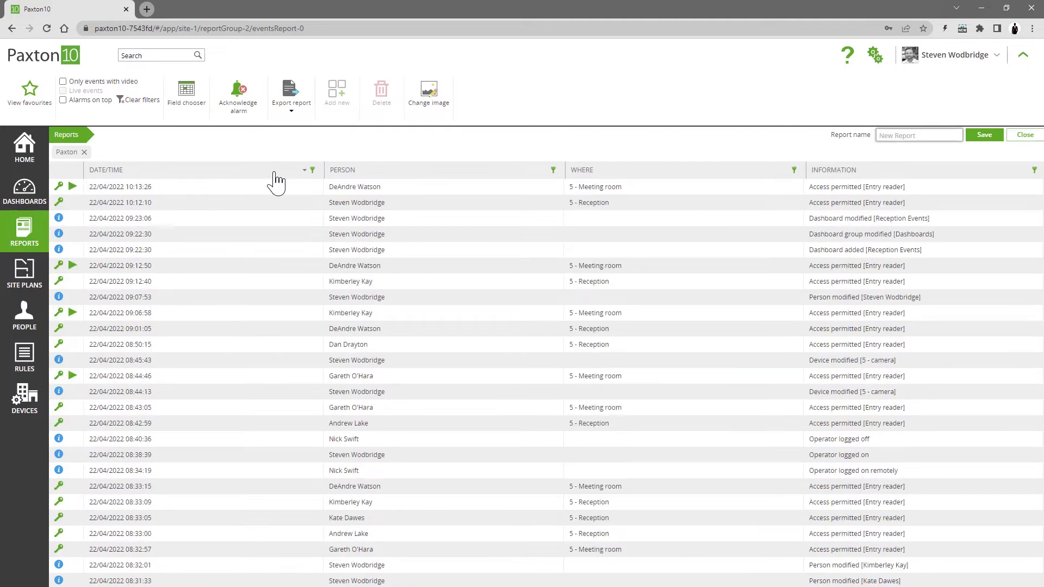
mouse_move(653, 171)
mouse_down()
mouse_move(403, 170)
mouse_move(409, 179)
mouse_move(415, 168)
mouse_move(792, 170)
mouse_up()
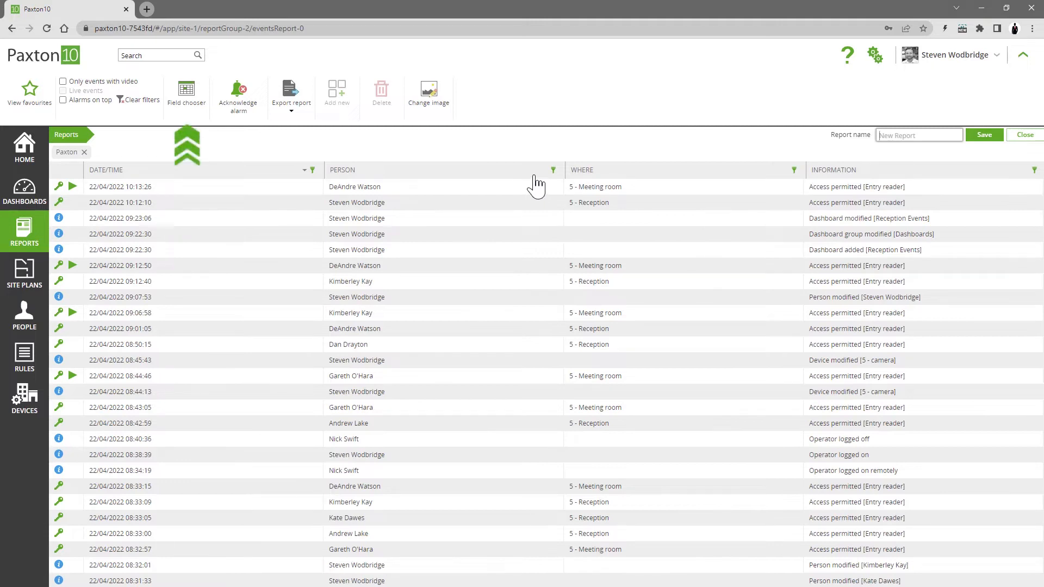
Step: Add the Person's image field to the report's columns
click(187, 103)
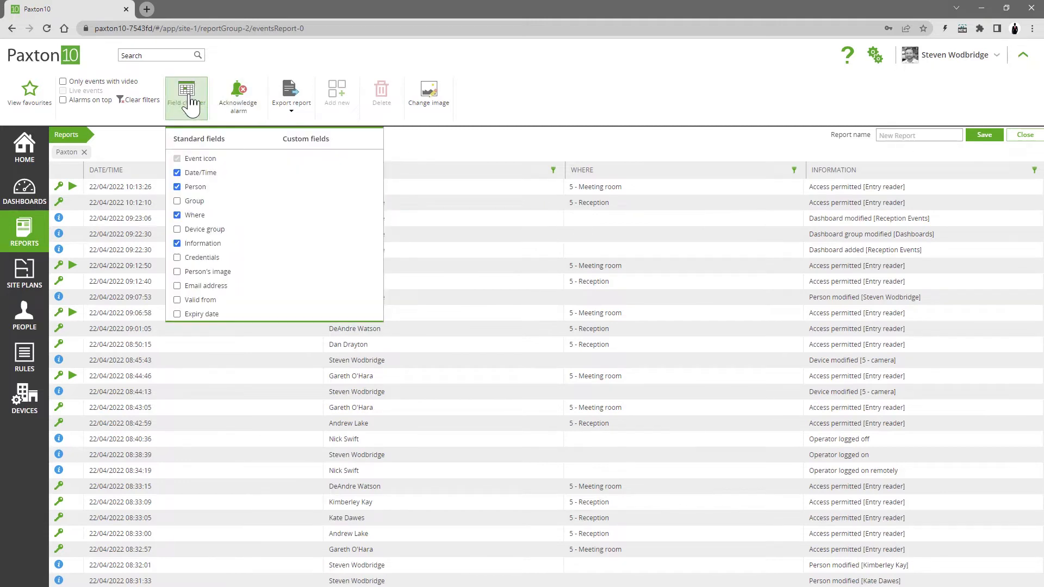
click(177, 272)
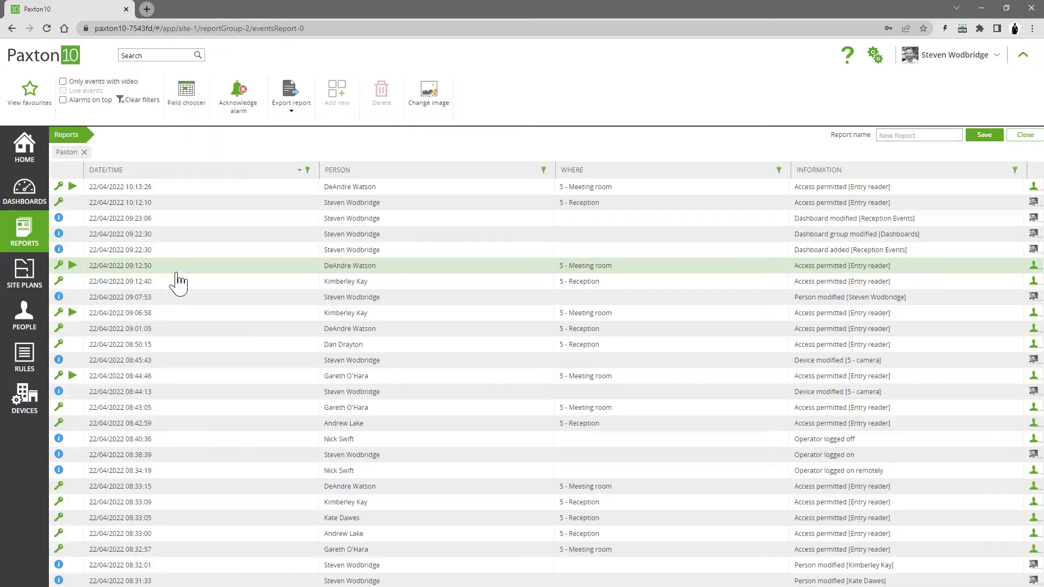
mouse_move(1033, 206)
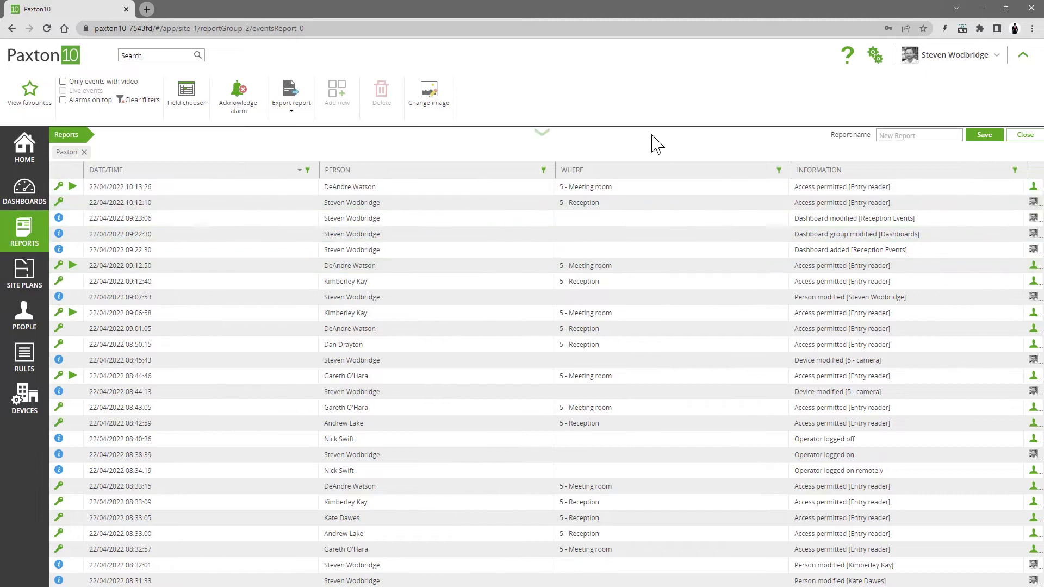
Step: Narrow the report's people filter to only the Sales subgroup within the Paxton group
click(543, 172)
click(332, 254)
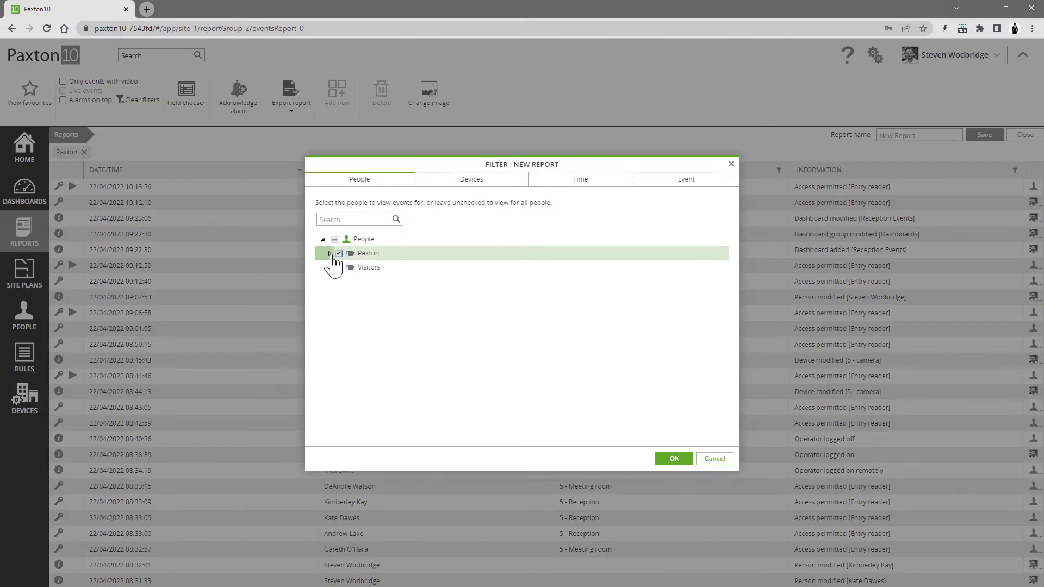
click(329, 254)
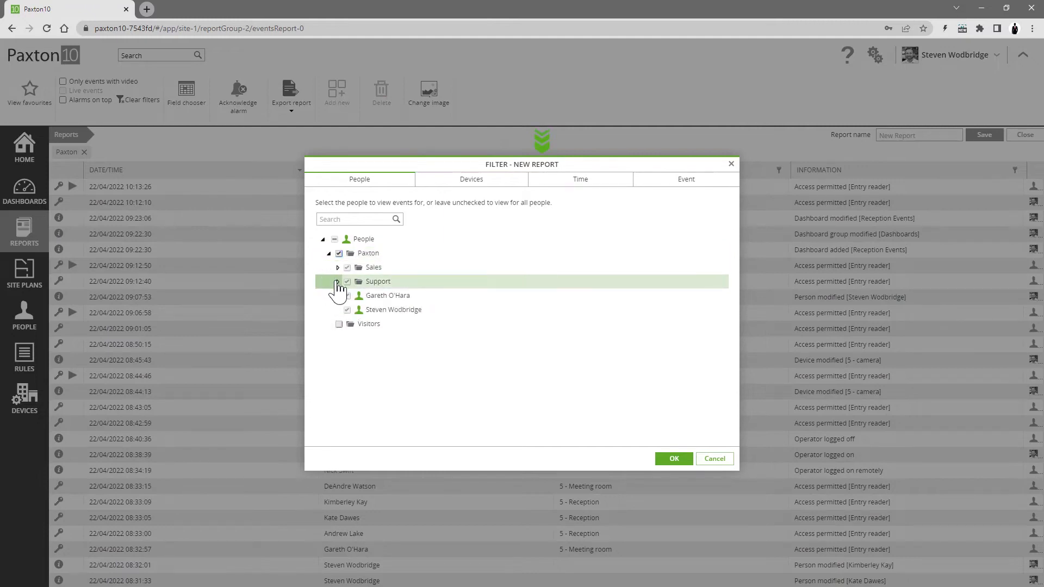
click(339, 255)
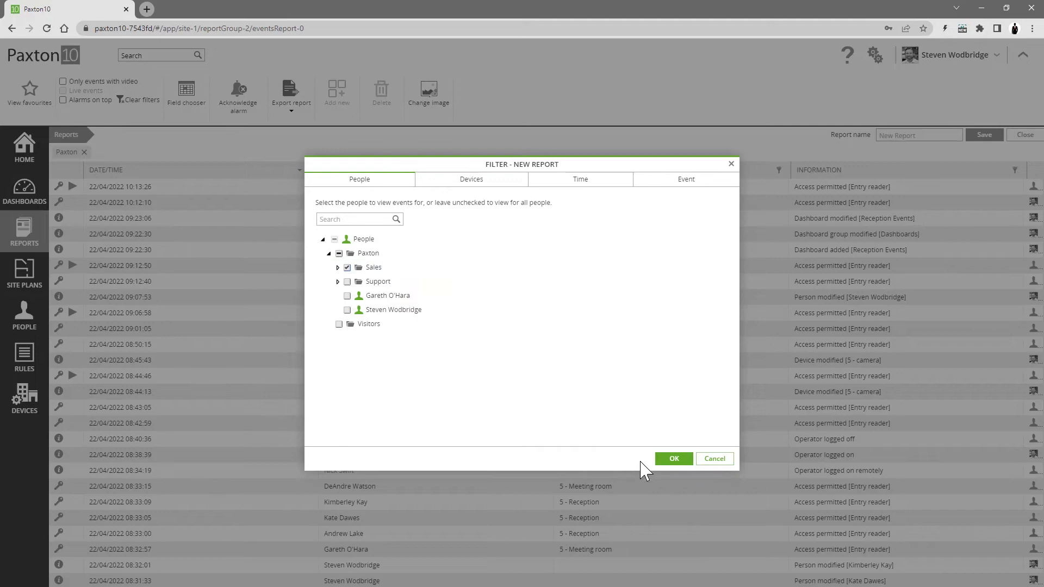
click(669, 463)
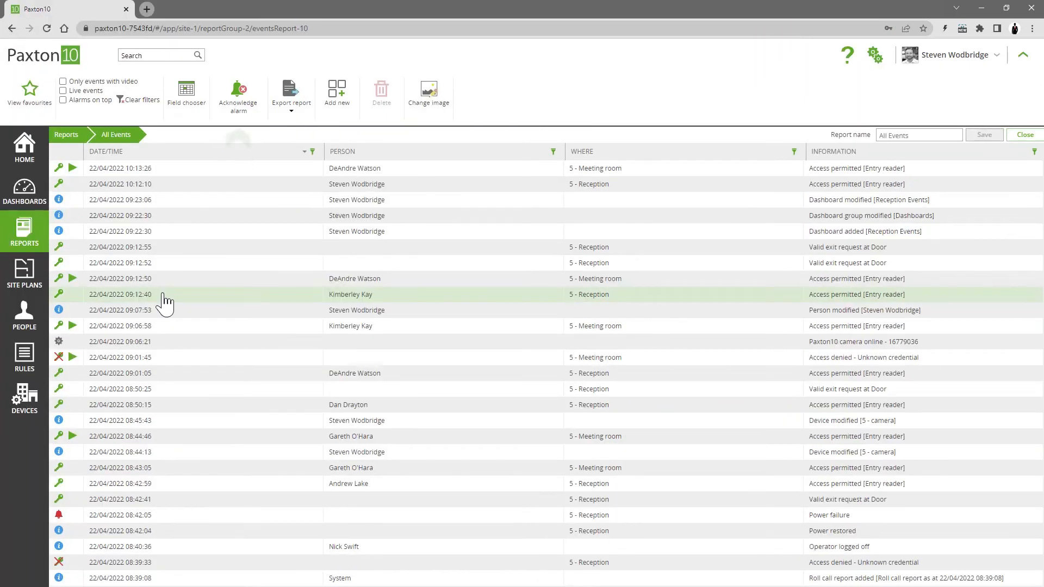
Step: Acknowledge the 5 - Reception power failure alarm from the All Events report, adding a note that starts with "Confirmed"
click(234, 117)
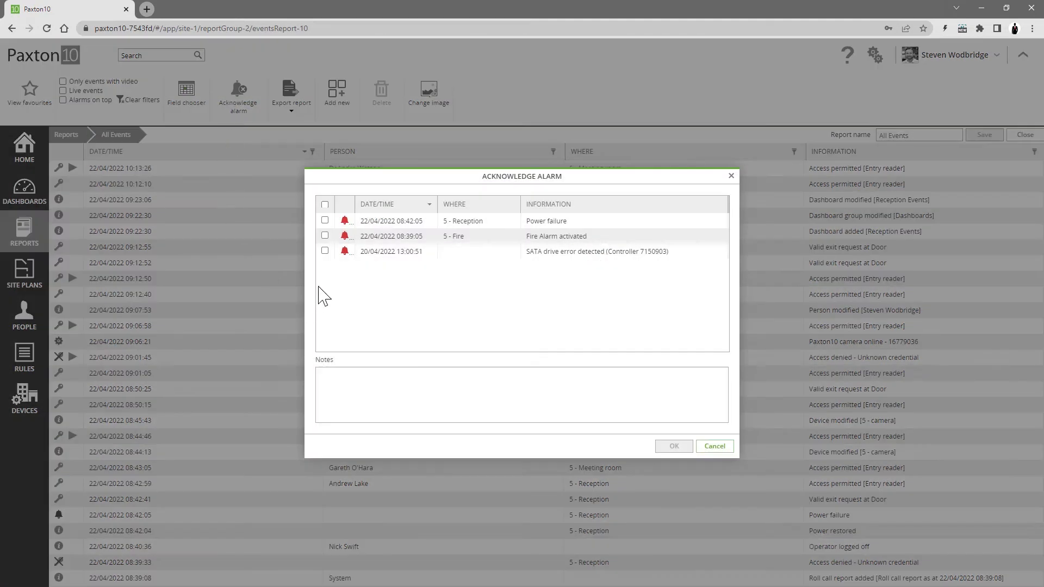
click(324, 220)
click(375, 385)
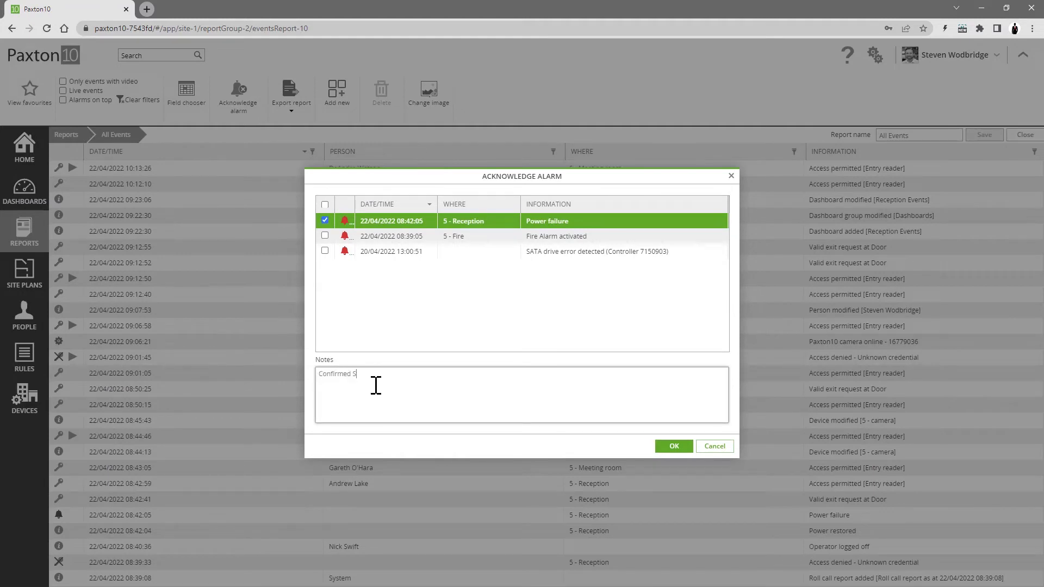
click(672, 448)
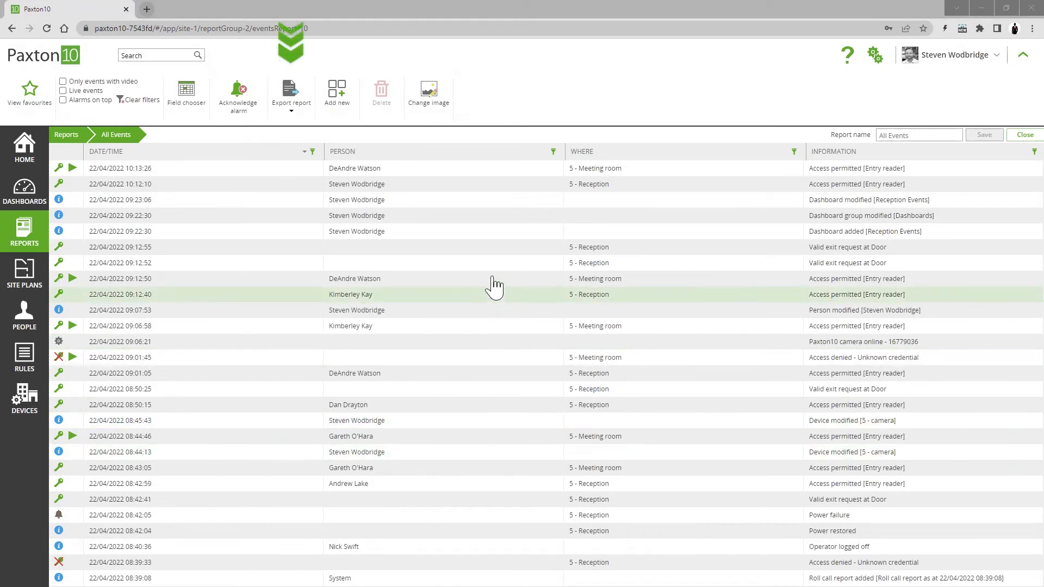
Step: Export the All Events report as a PDF and close the resulting document window
click(287, 95)
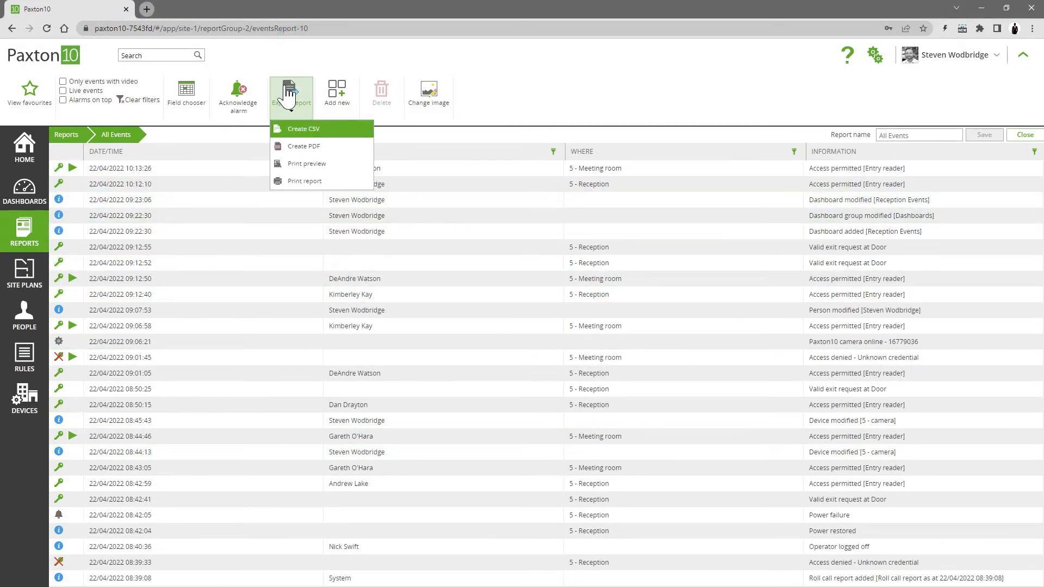
click(358, 151)
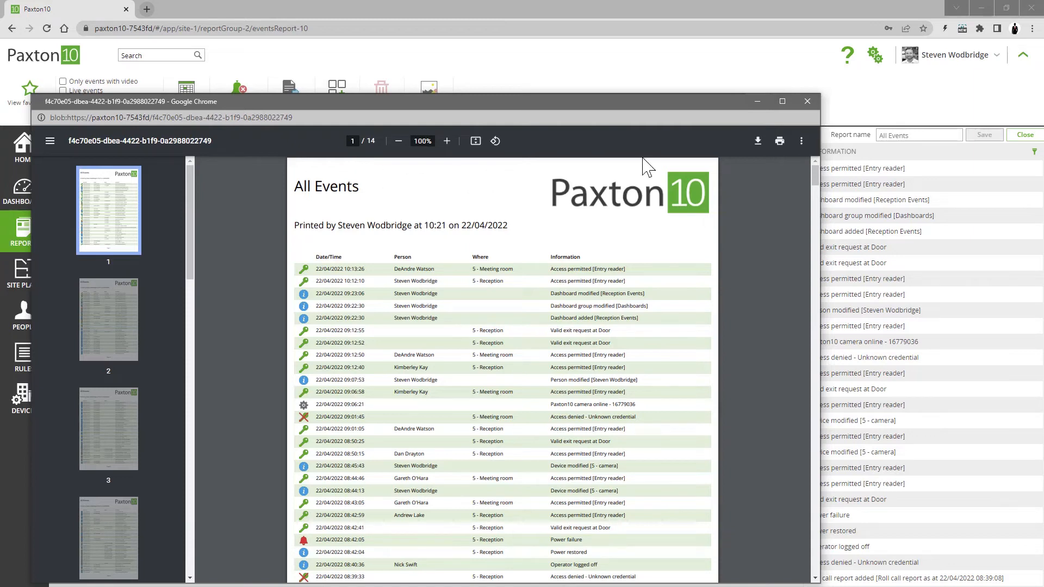
click(806, 101)
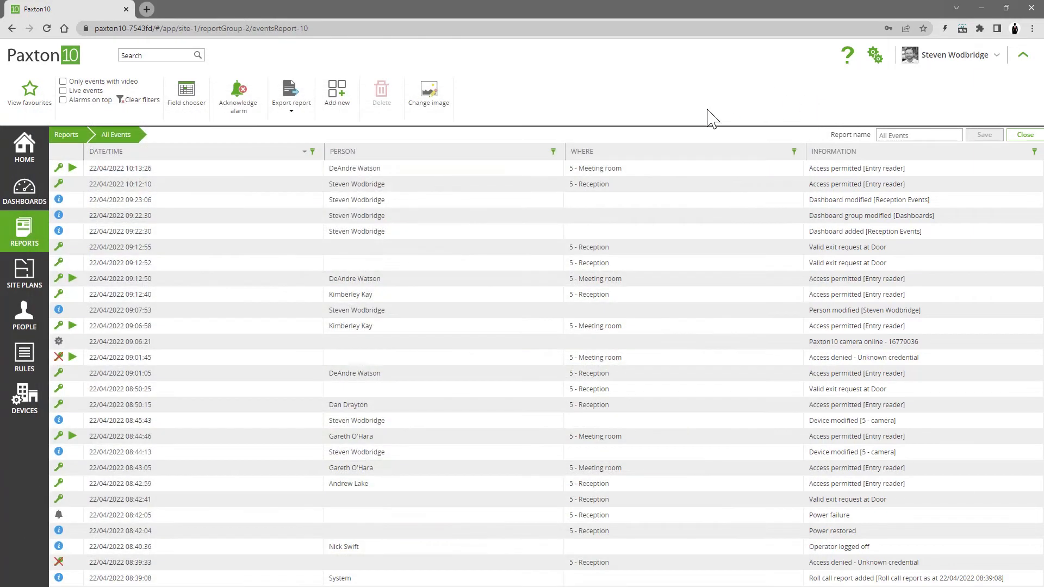
Step: Play the camera footage for the access denied event at 5 - Meeting room at 09:01:45, and close the video
click(263, 357)
click(71, 359)
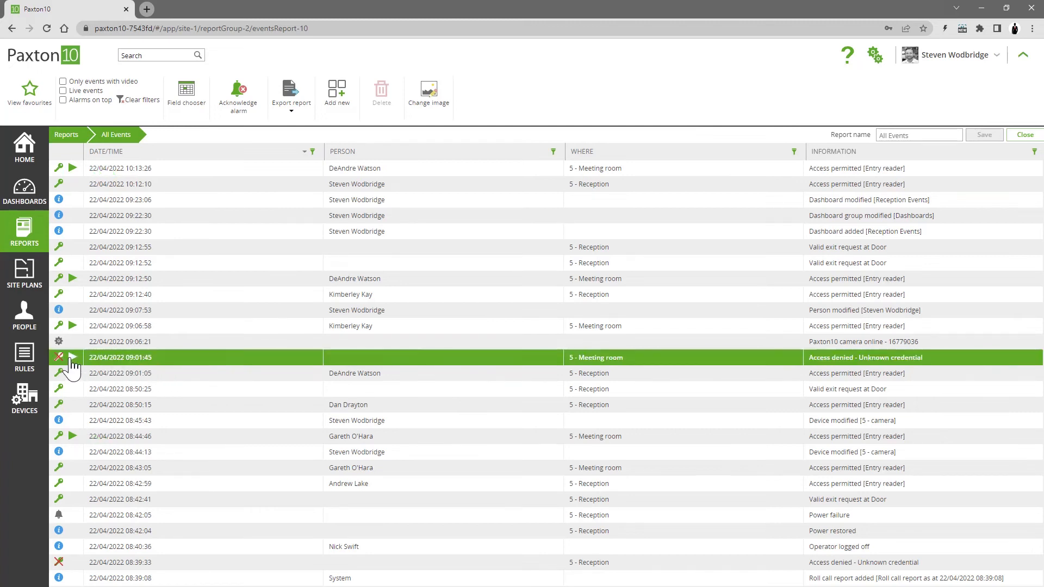
click(71, 357)
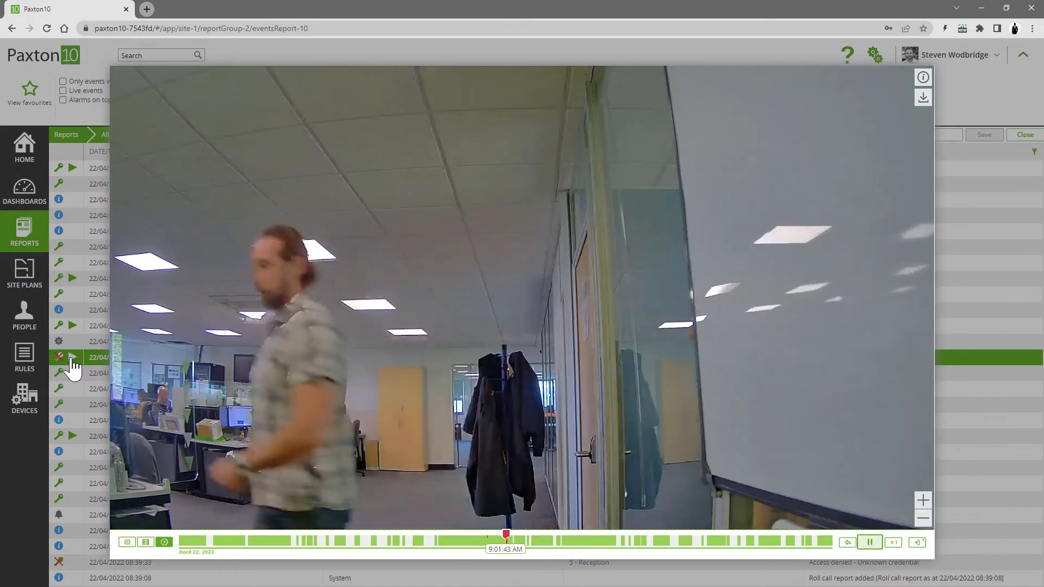
click(77, 340)
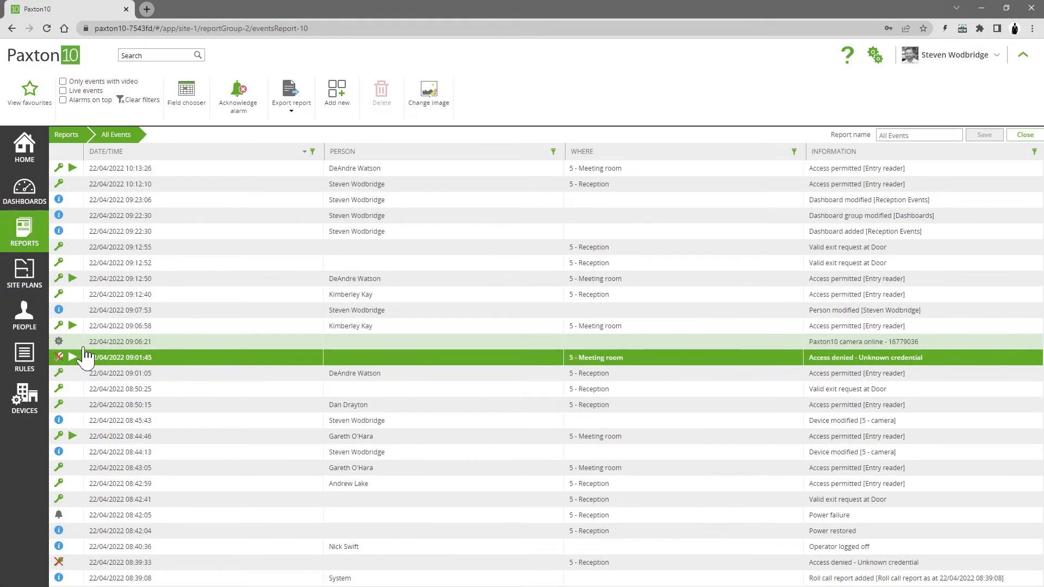
Step: On the 5 - Office site plan, view the recent events of the entrance door by the stairs and show the events window
click(30, 280)
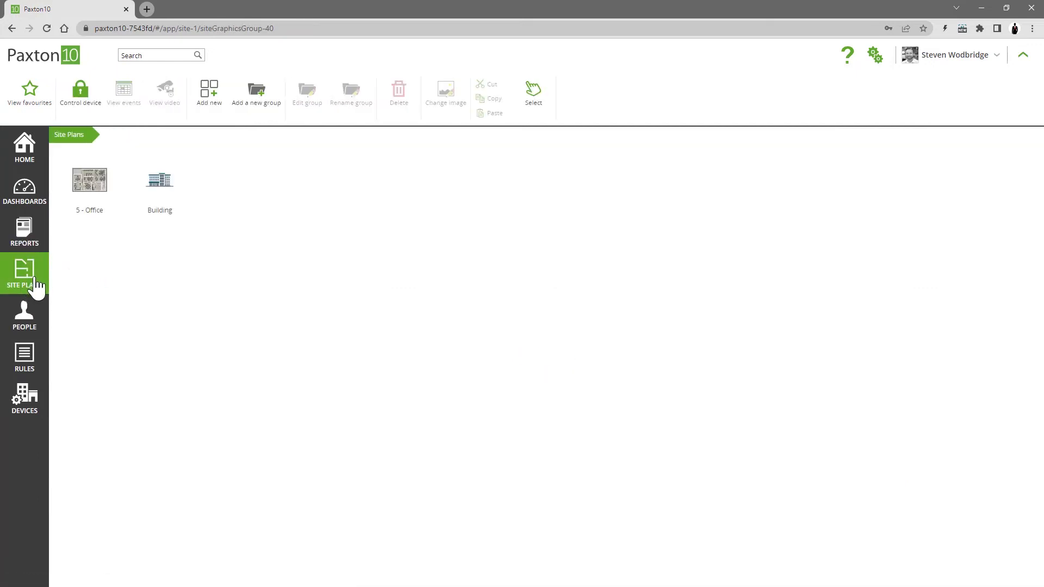
click(76, 212)
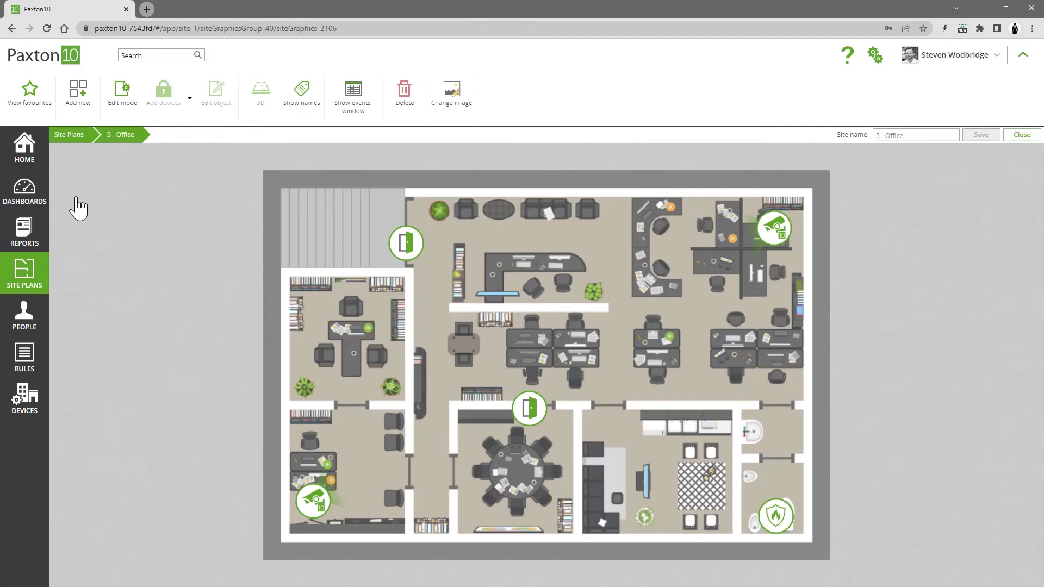
click(409, 245)
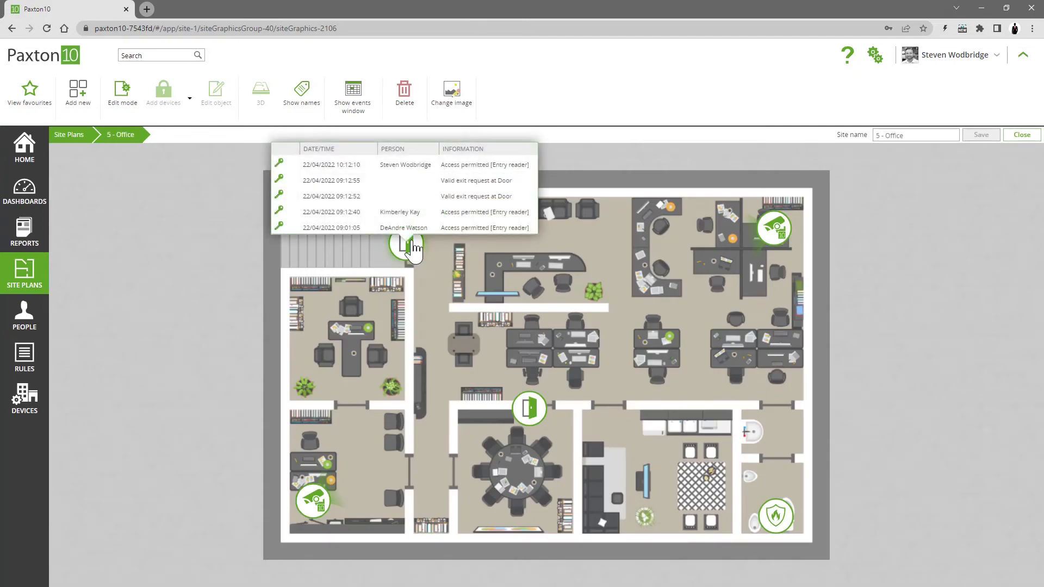
click(235, 251)
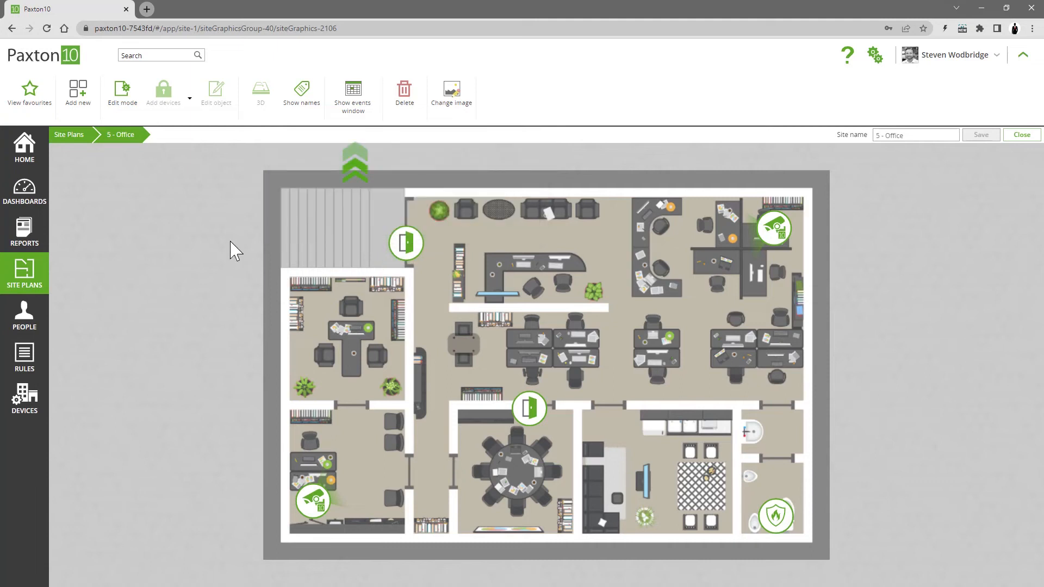
click(348, 107)
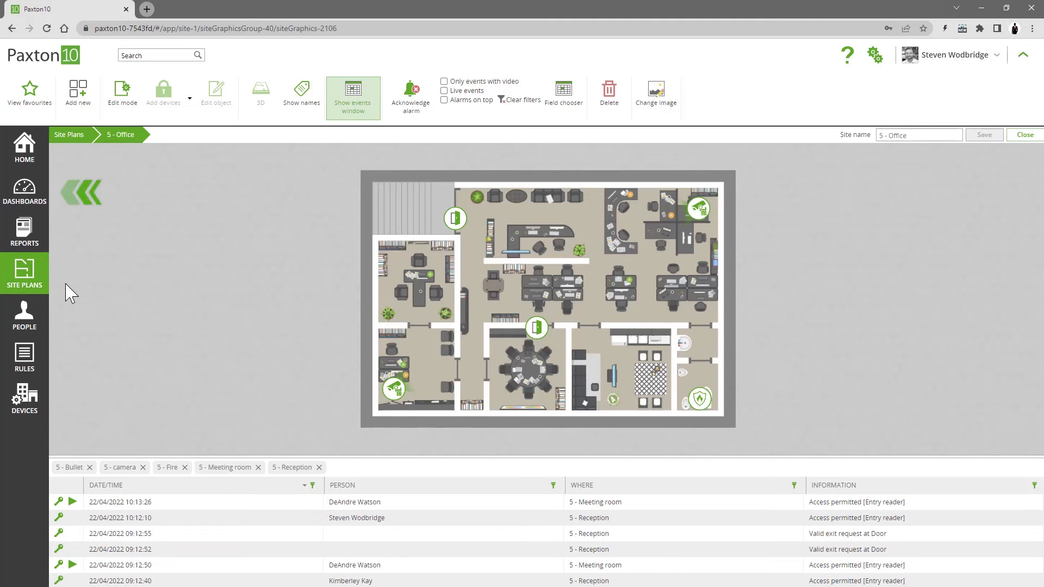
Step: Open the Reception Events dashboard and add an Events widget to it
click(23, 204)
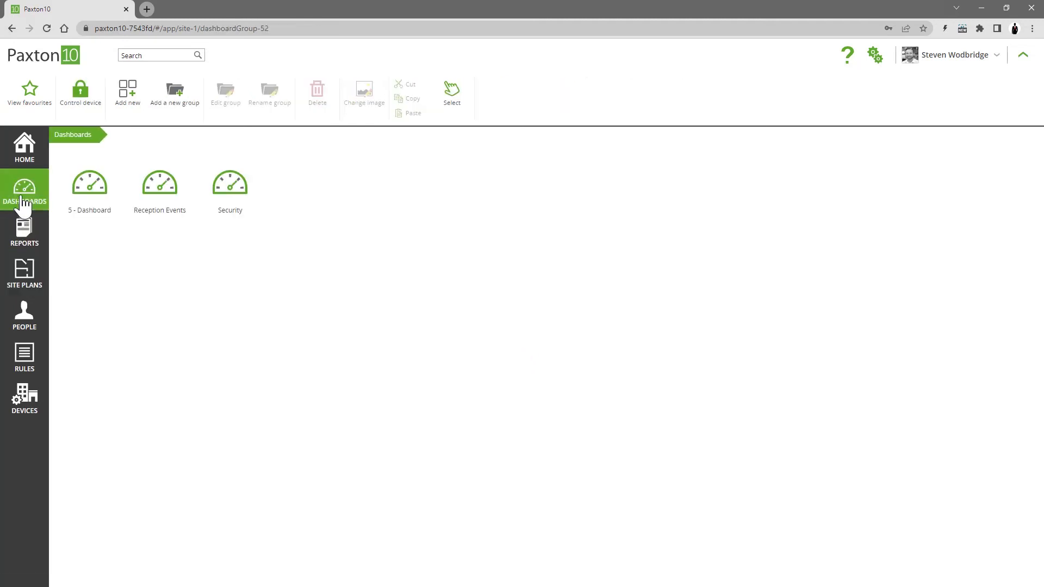
click(154, 204)
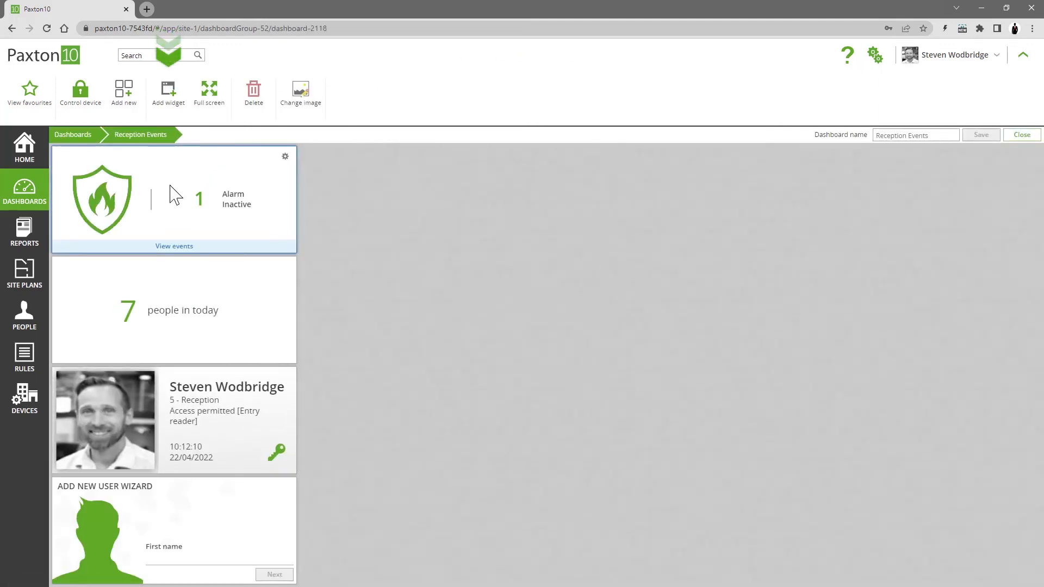
click(166, 119)
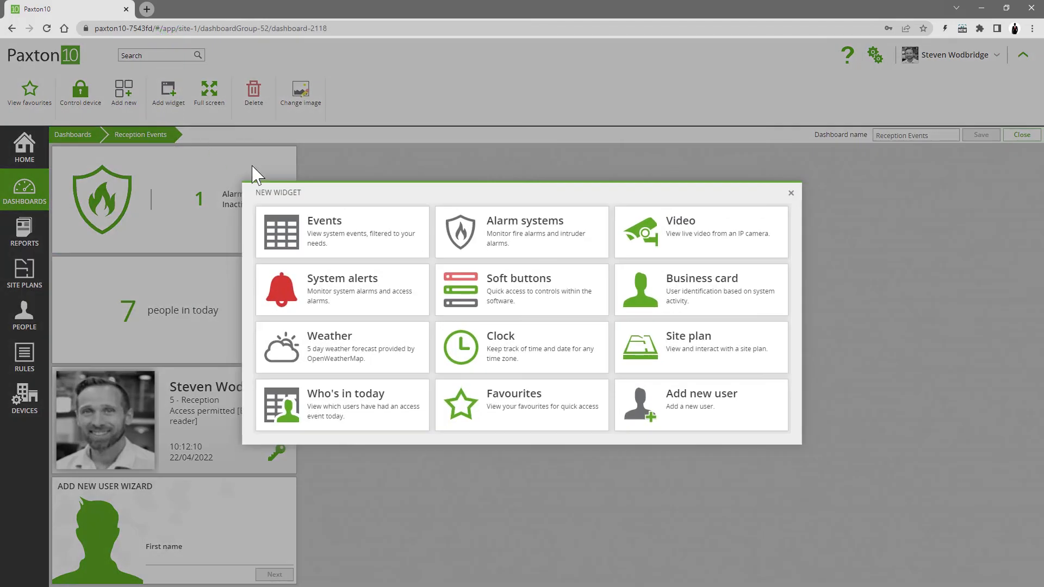
click(332, 230)
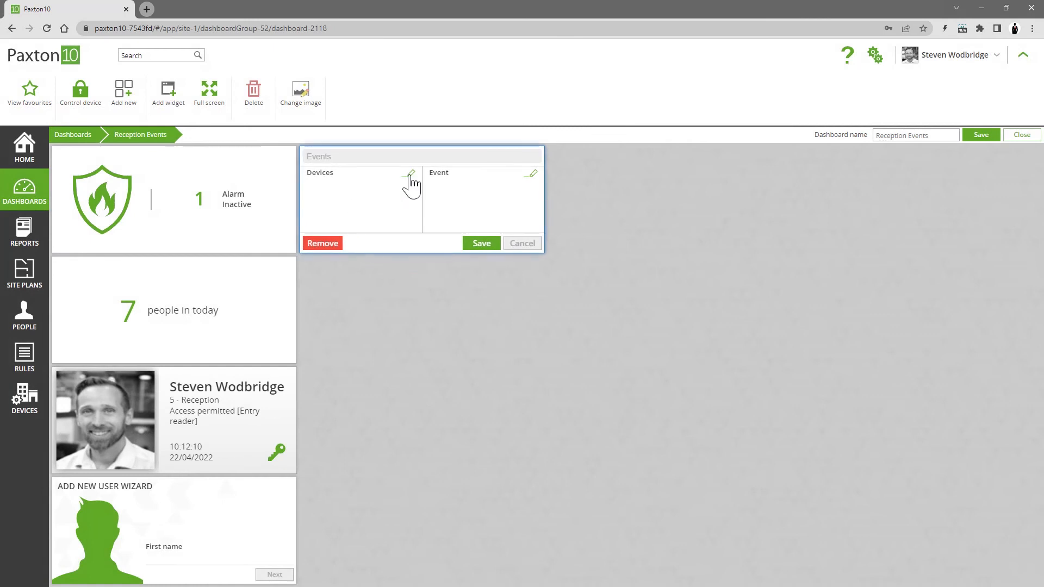
Step: Examine the device and event type filter options of the new Events widget, then leave the filter without applying anything
click(410, 174)
click(362, 240)
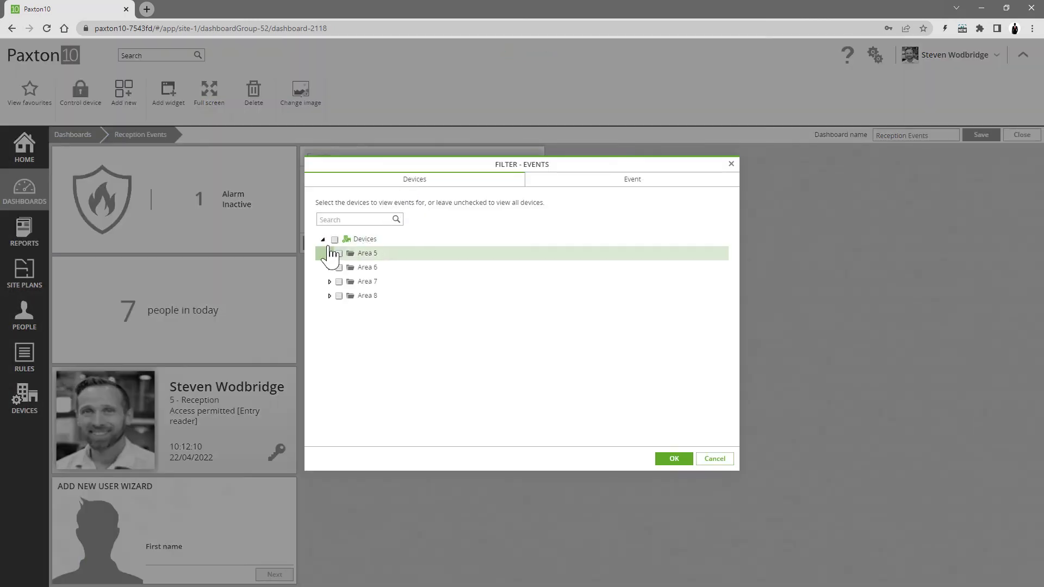
click(635, 181)
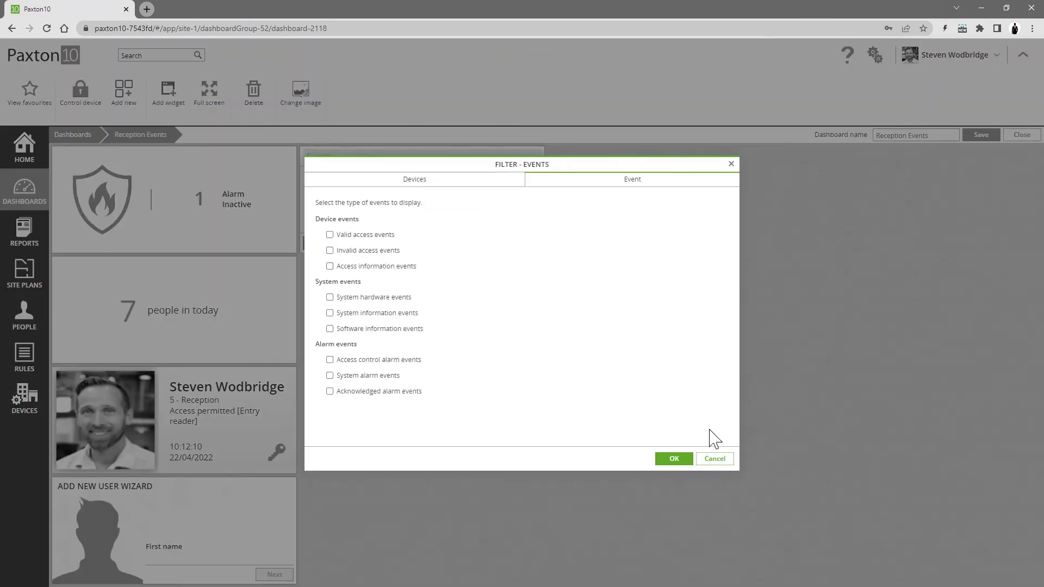
click(714, 458)
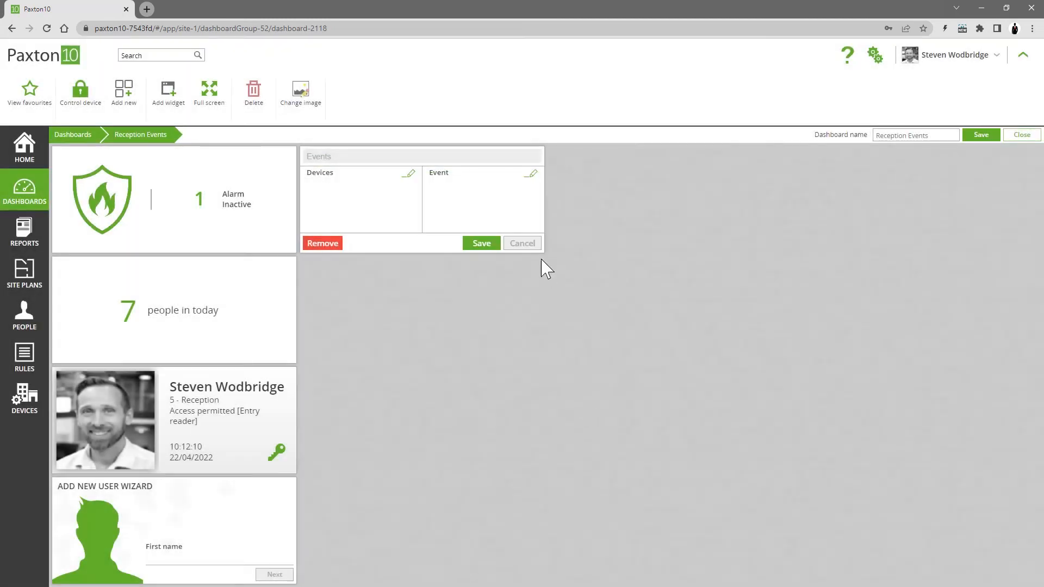
Step: Save the unfiltered Events widget, enlarge it to two tiles wide and four tiles high, and save the dashboard
click(487, 246)
drag(545, 253, 760, 298)
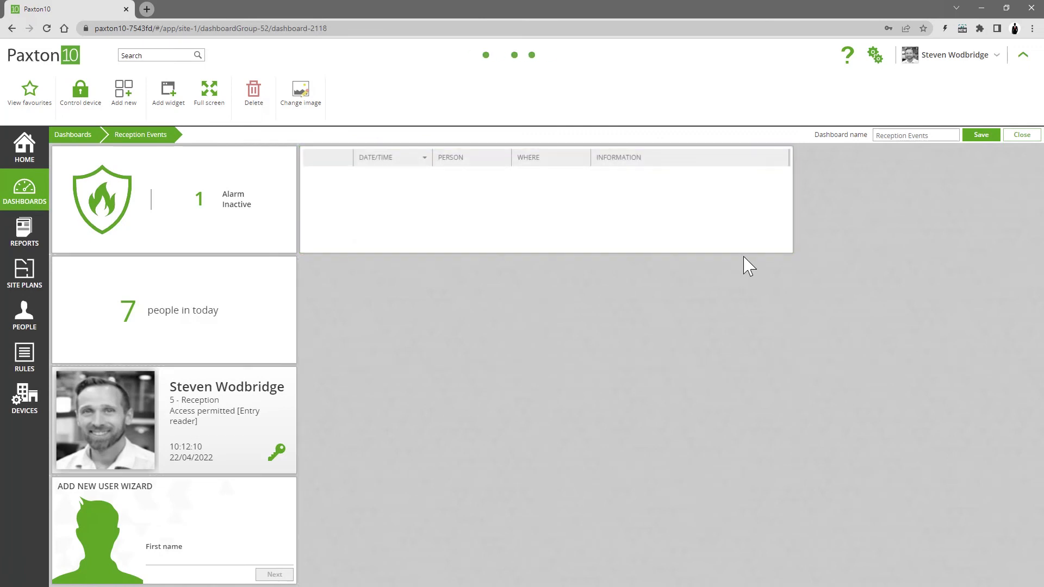
drag(741, 252, 750, 585)
click(983, 136)
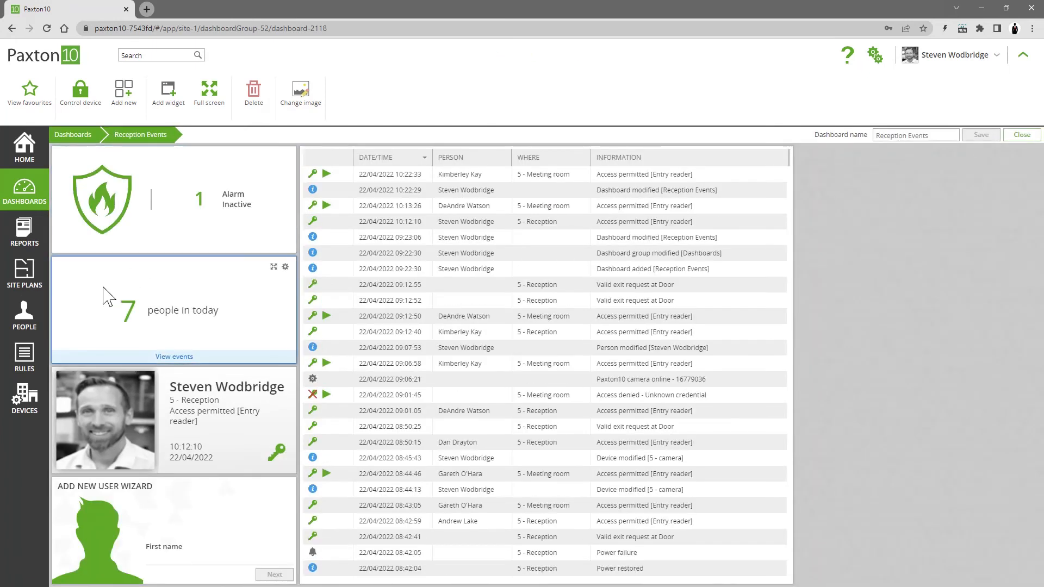
Step: View the events report for everyone in the Paxton people group
click(24, 318)
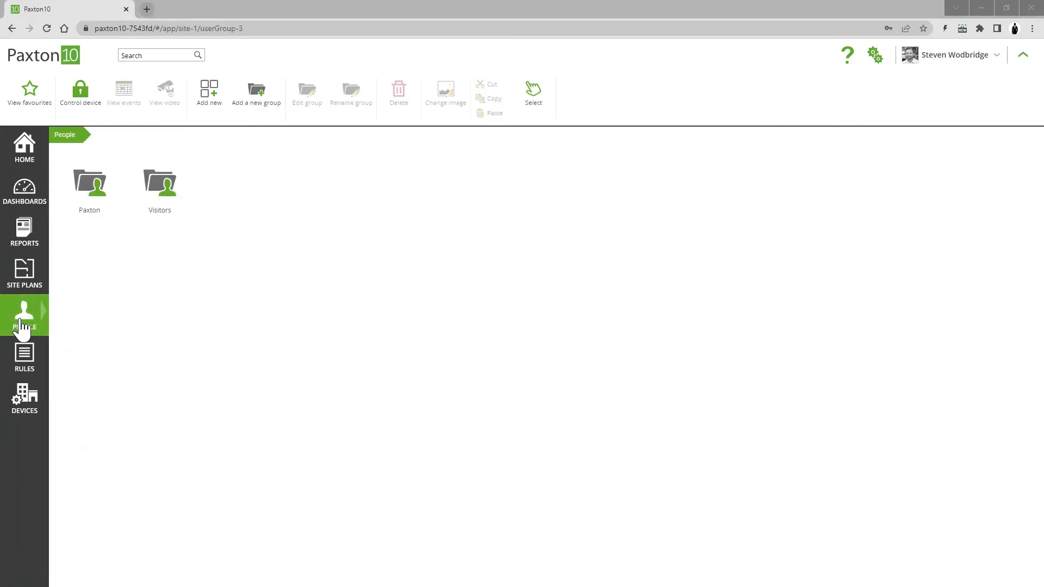
click(92, 218)
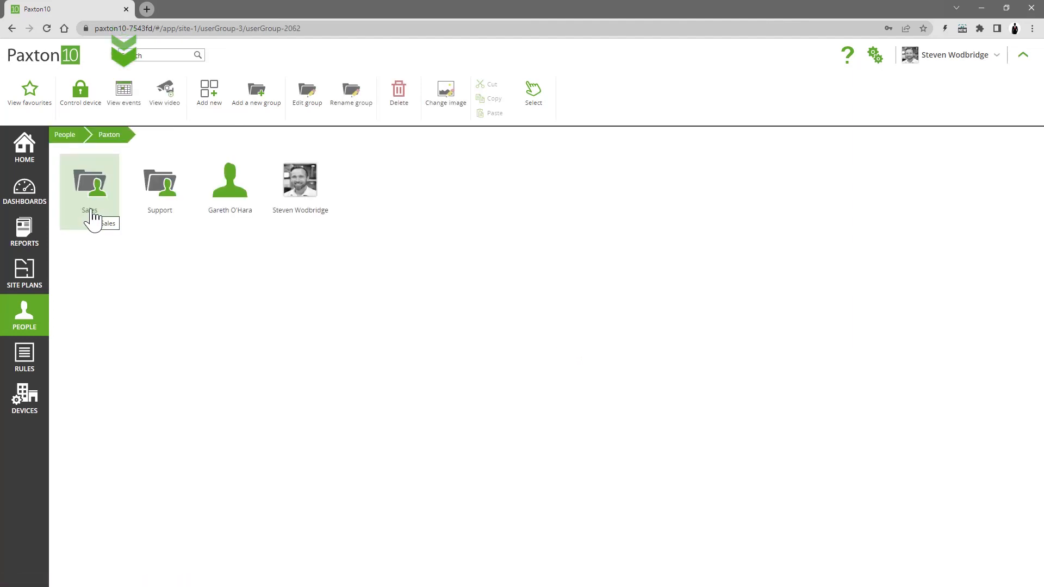
click(124, 97)
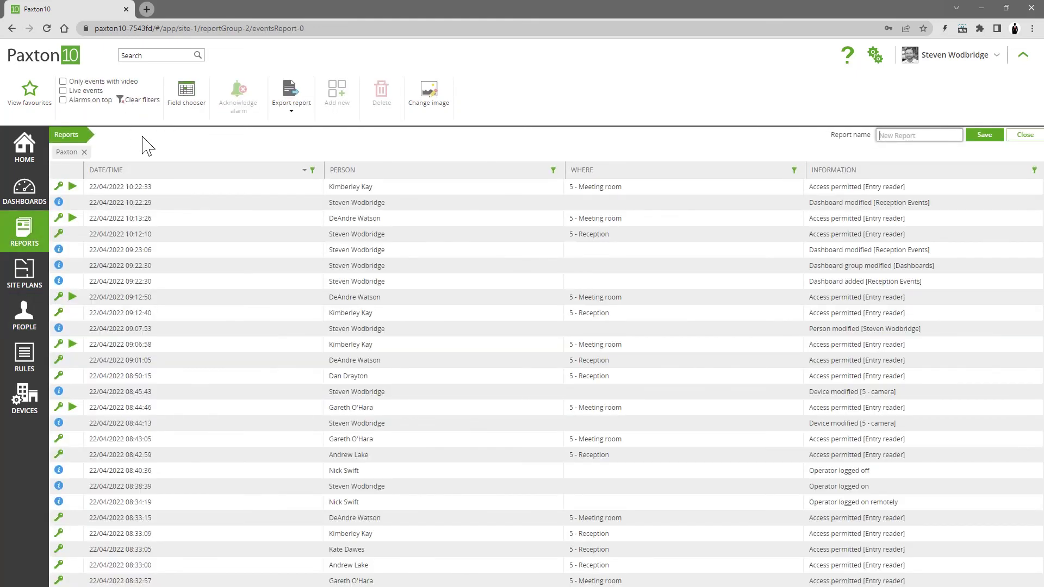
Step: Leave the Paxton group report without saving it, and view the events report for the Area 5 device group
click(38, 402)
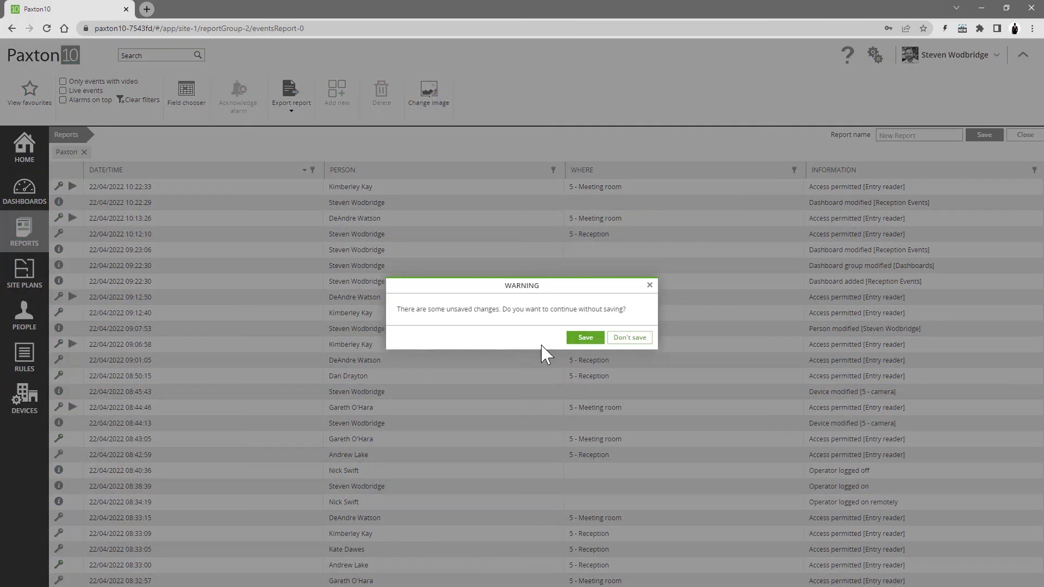
click(629, 338)
double_click(103, 201)
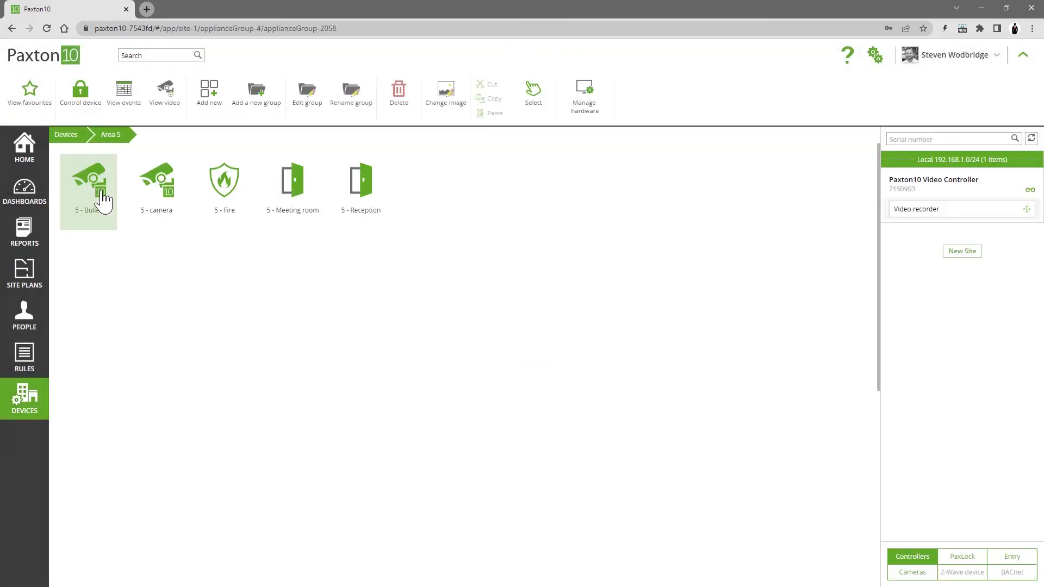
click(126, 97)
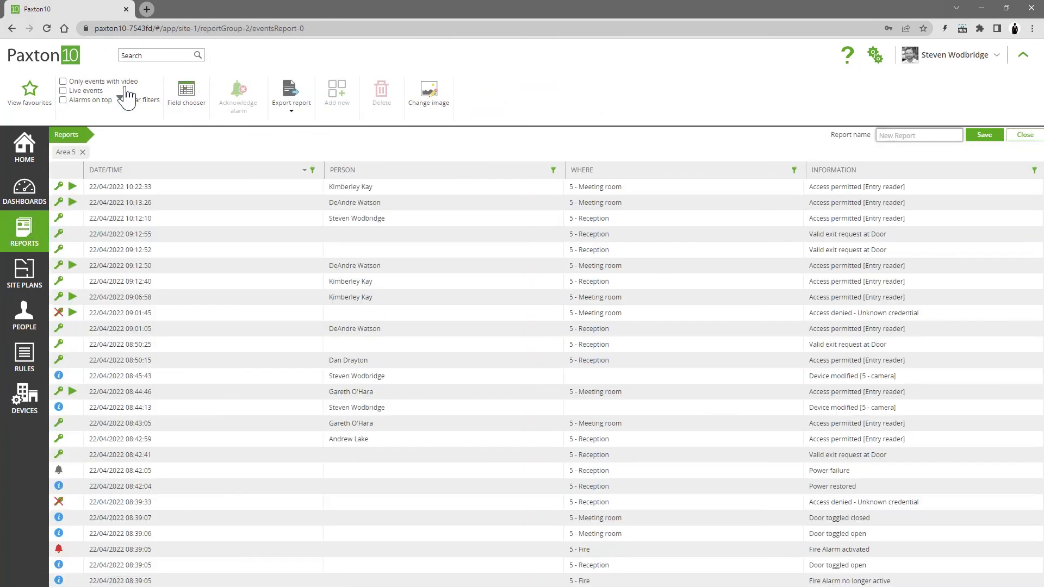